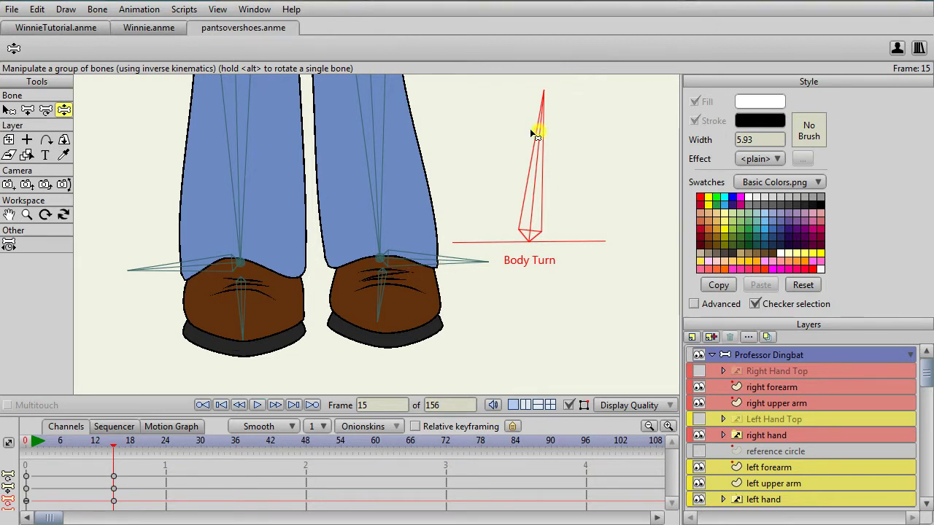
Step: Rotate the Body Turn bone to turn the shoes, then shift the right shoe and lower leg right
left_click_drag(534, 129, 455, 109)
left_click(386, 300)
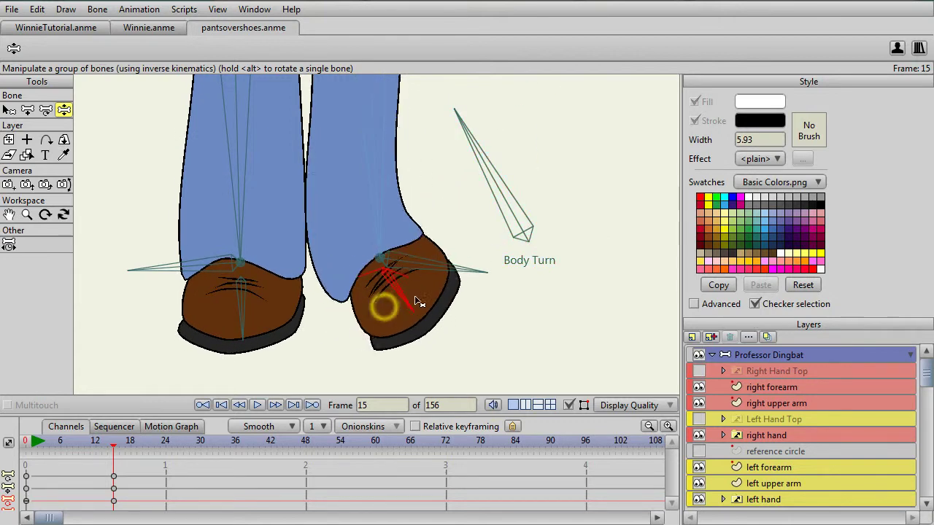
mouse_move(412, 263)
left_mouse_down()
mouse_move(435, 295)
mouse_move(433, 314)
mouse_move(420, 246)
mouse_move(427, 295)
mouse_move(419, 280)
left_mouse_up()
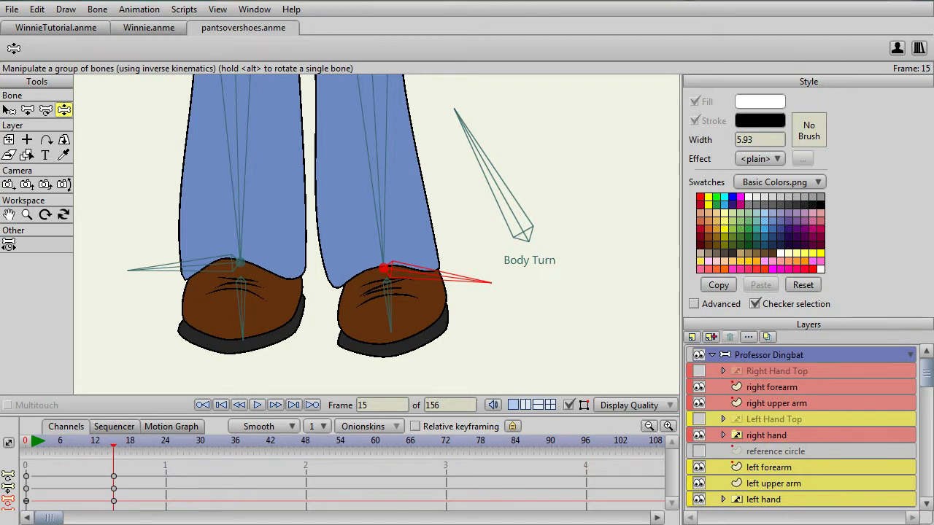
Step: On the Left leg layer, bind the hem points to the shoe bone with Bind Points
scroll(824, 398, "down", 5)
left_click(759, 450)
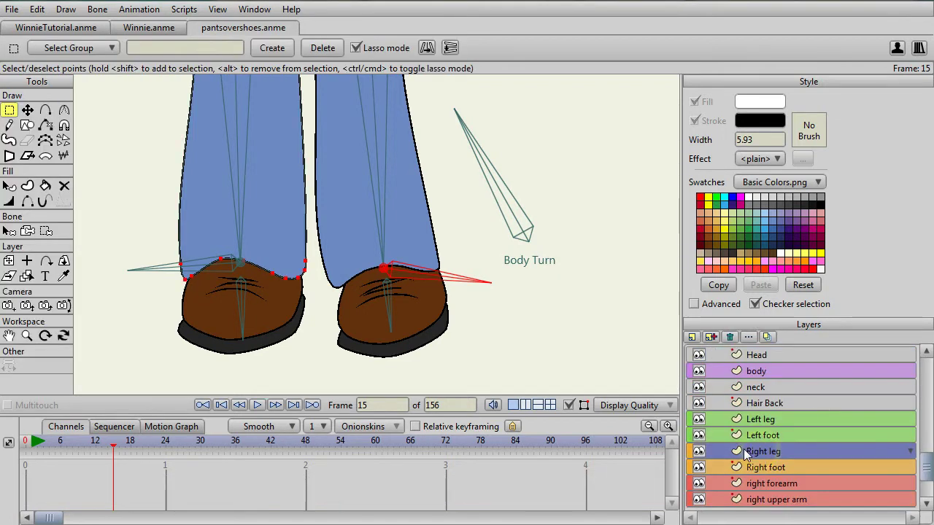
left_click(764, 421)
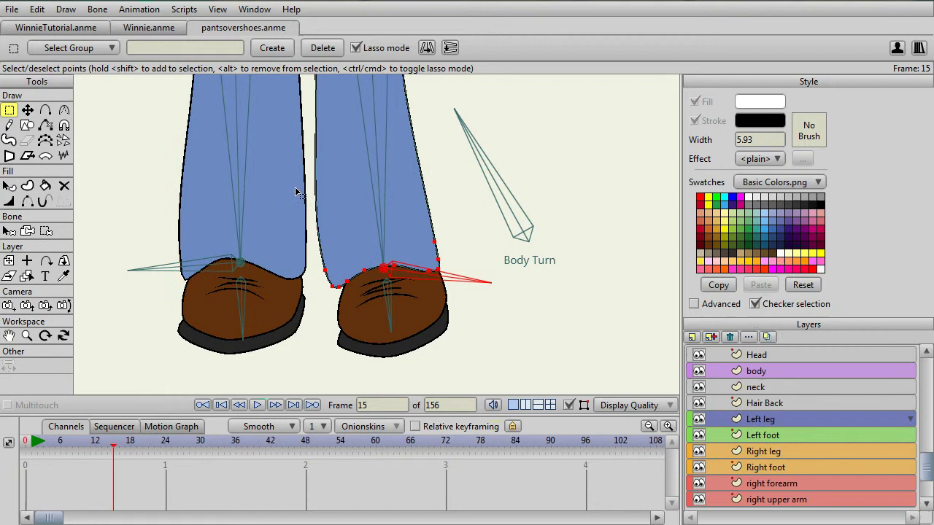
left_click(46, 232)
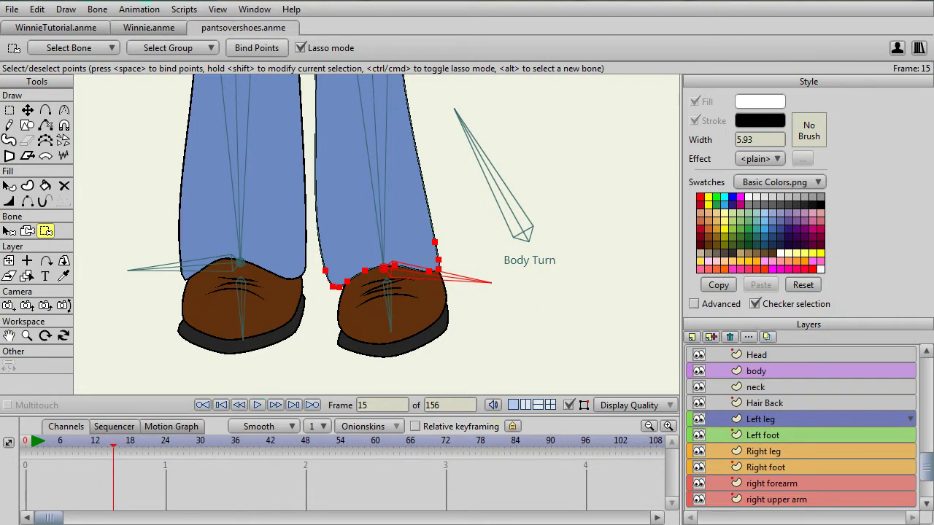
key("ctrl+z")
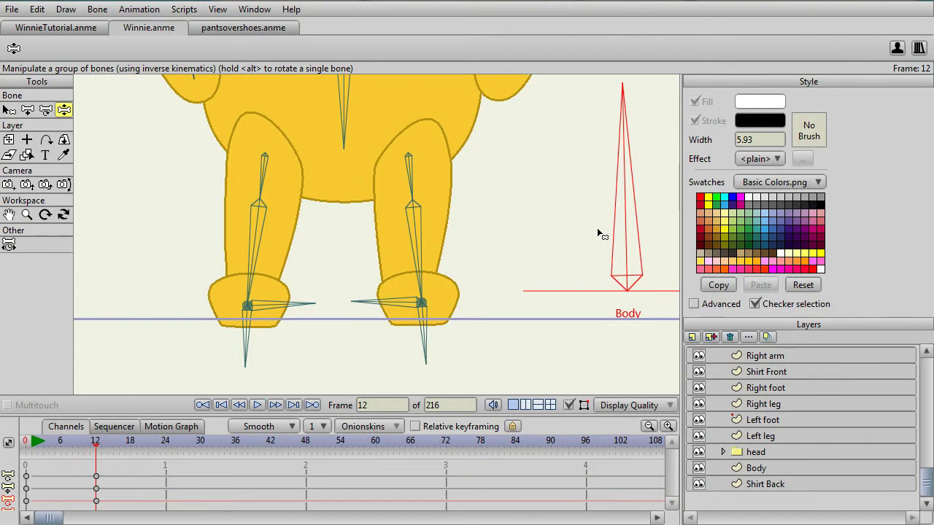
Step: Swing Winnie's Body bone to test the feet, comparing against WinnieTutorial.anme before returning
left_click_drag(627, 162, 625, 161)
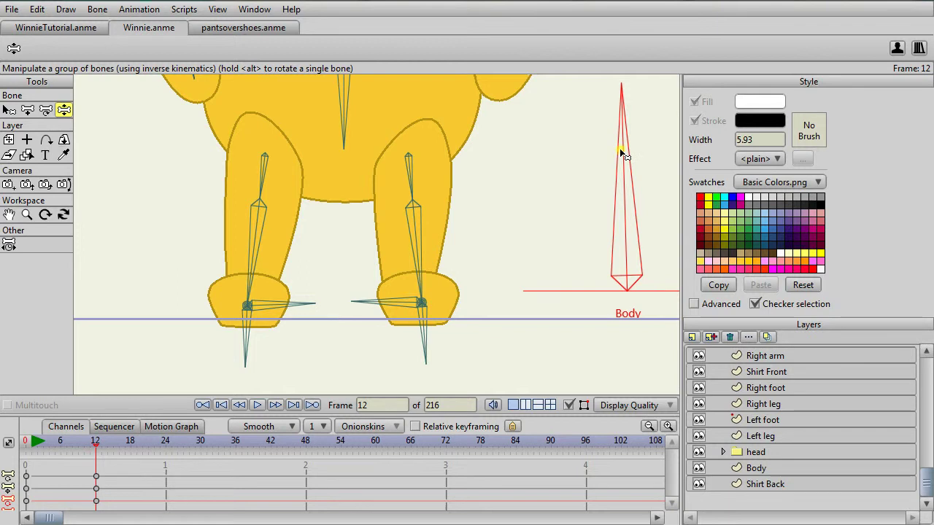
left_click_drag(620, 155, 511, 290)
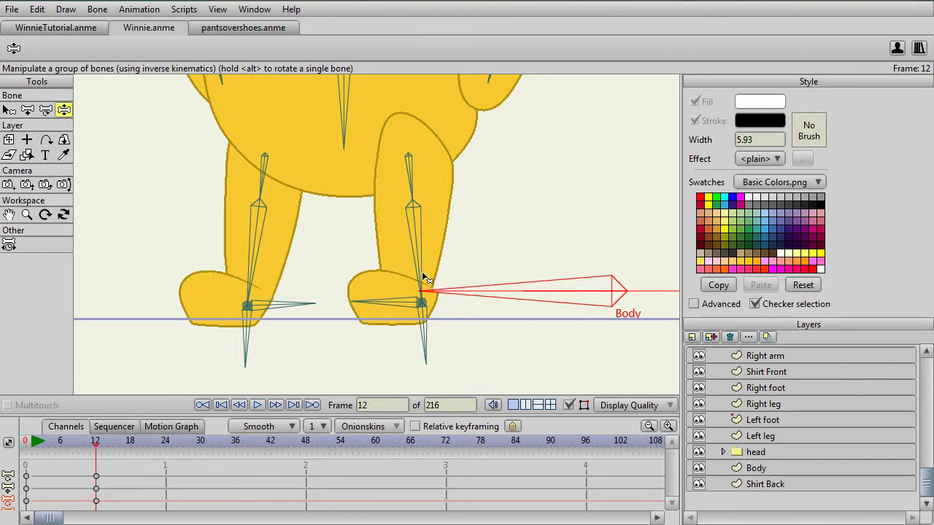
left_click_drag(506, 287, 638, 146)
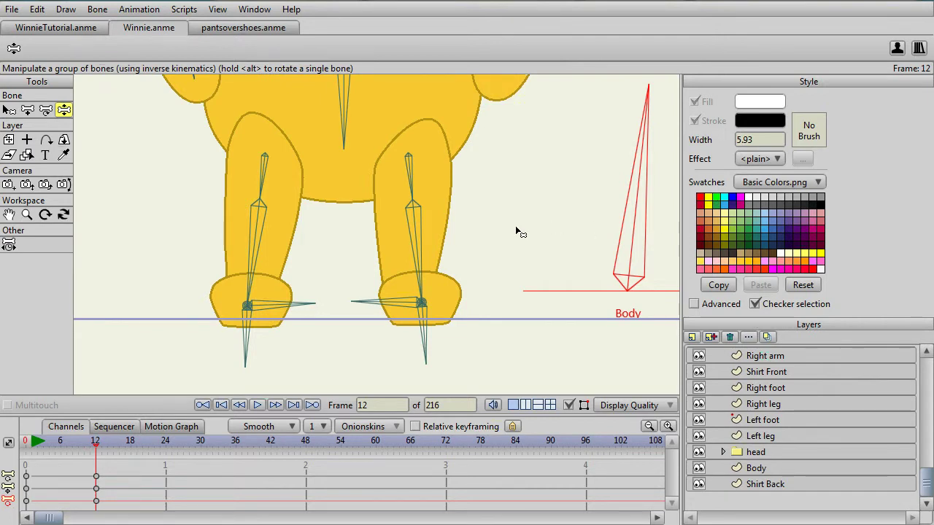
left_click(71, 31)
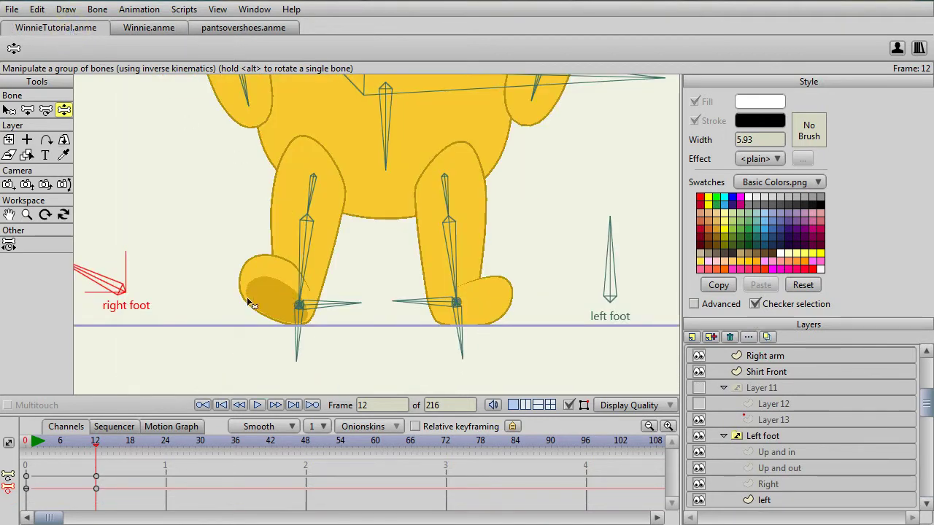
left_click(149, 30)
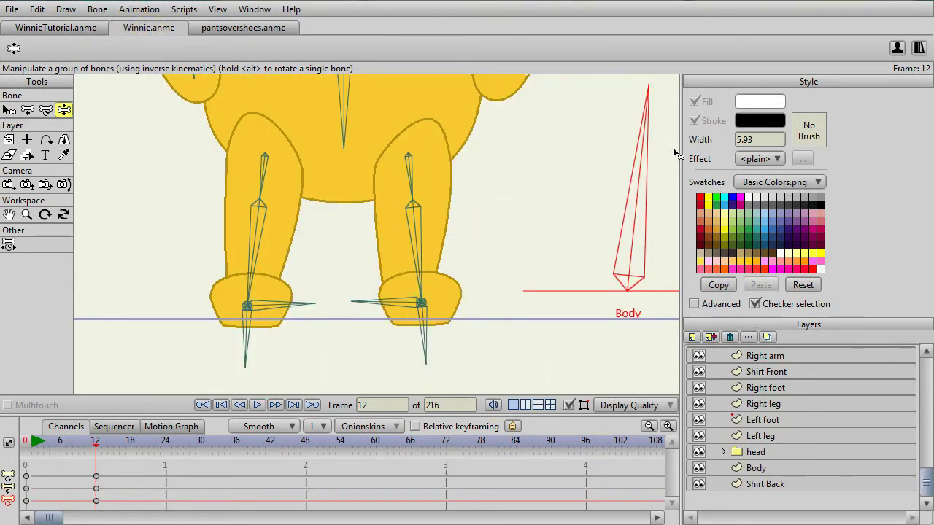
Step: Lean the Body bone, rotate the left foot, and point the right foot bone straight down
left_click_drag(642, 143, 442, 330)
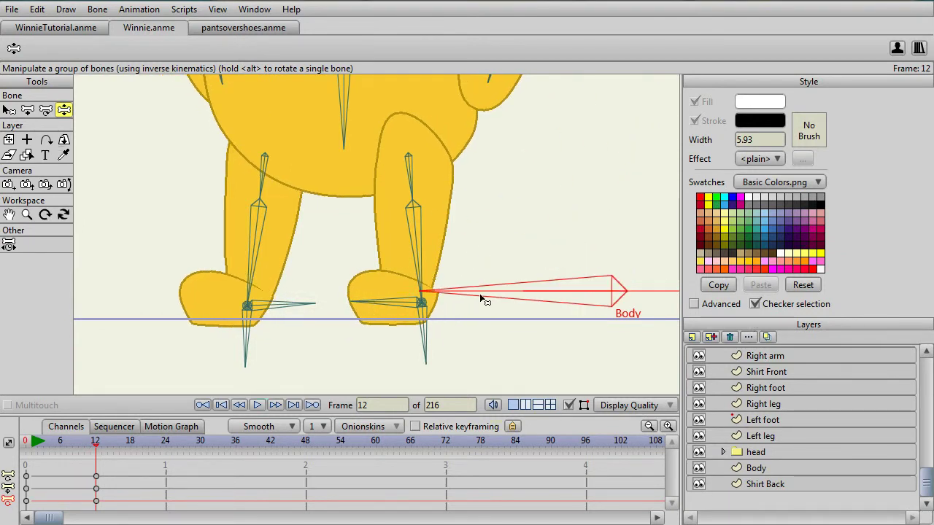
left_click_drag(244, 354, 213, 341)
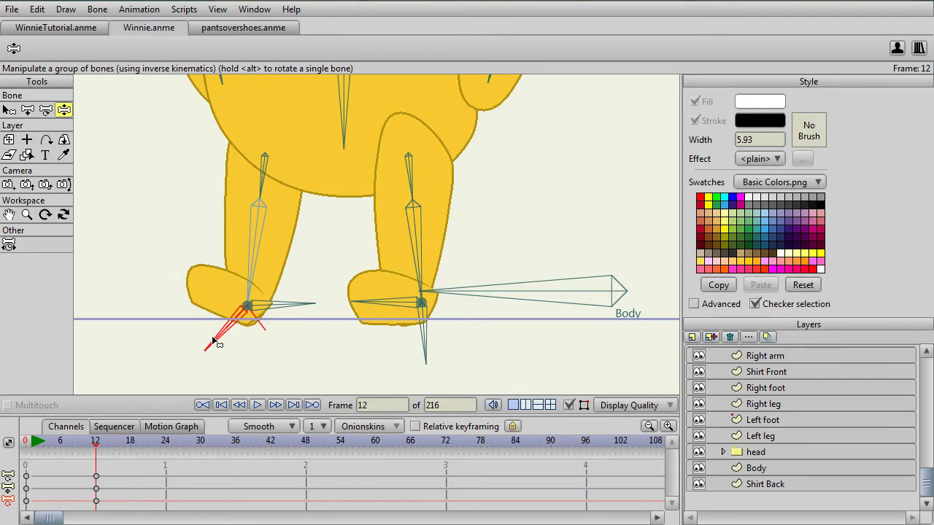
left_click(421, 350)
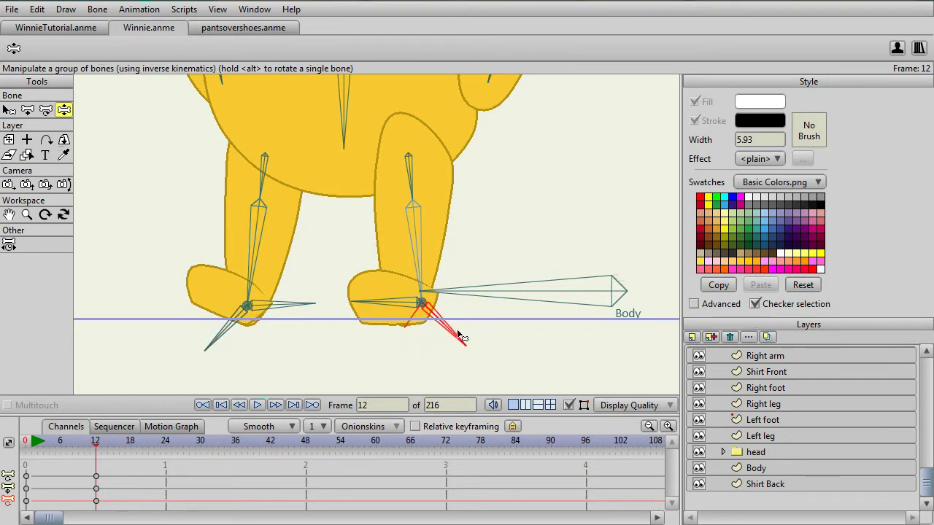
left_click_drag(460, 336, 413, 355)
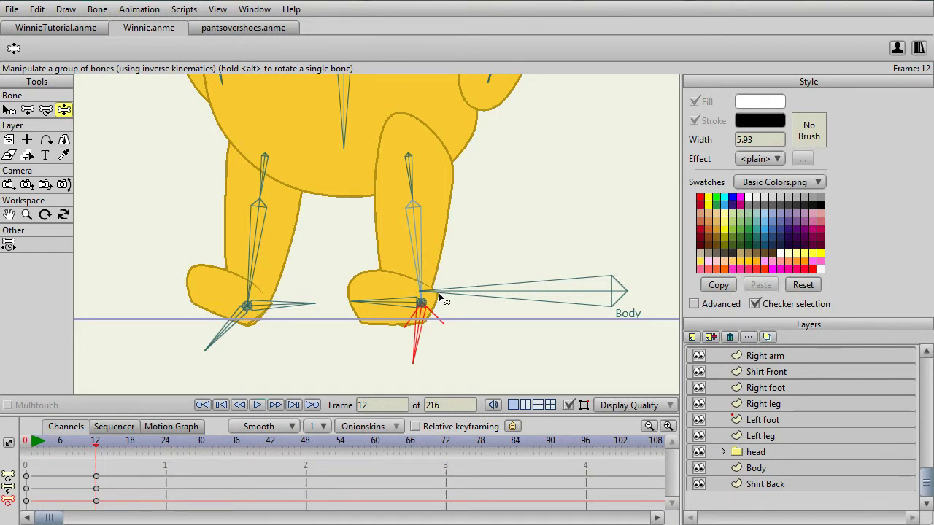
Step: Stretch the left foot below the ground line, set it back, and repose the body
left_click_drag(271, 307, 288, 316)
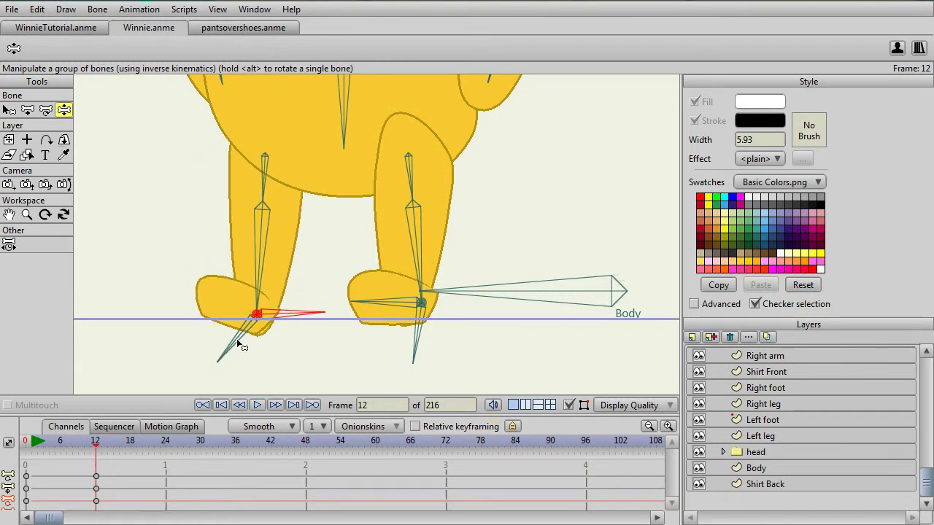
left_click_drag(237, 340, 268, 286)
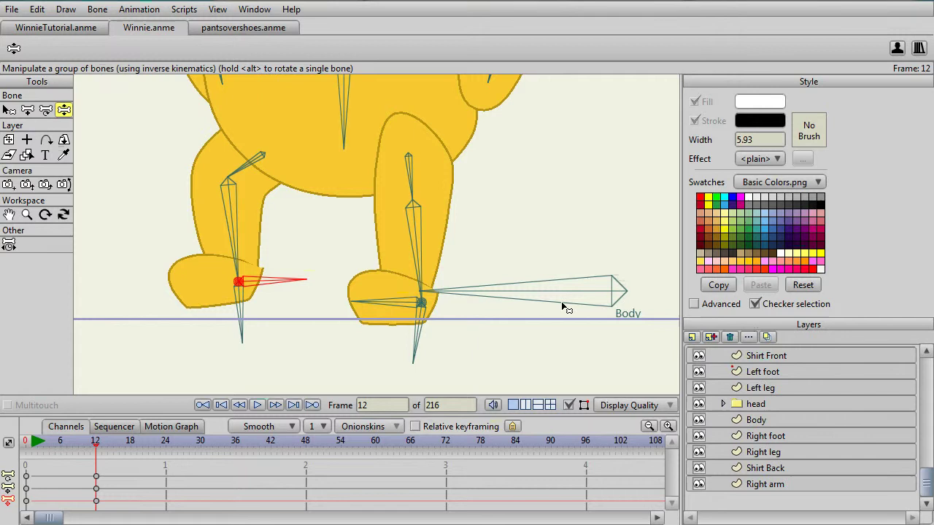
left_click_drag(250, 285, 245, 305)
left_click_drag(481, 300, 626, 234)
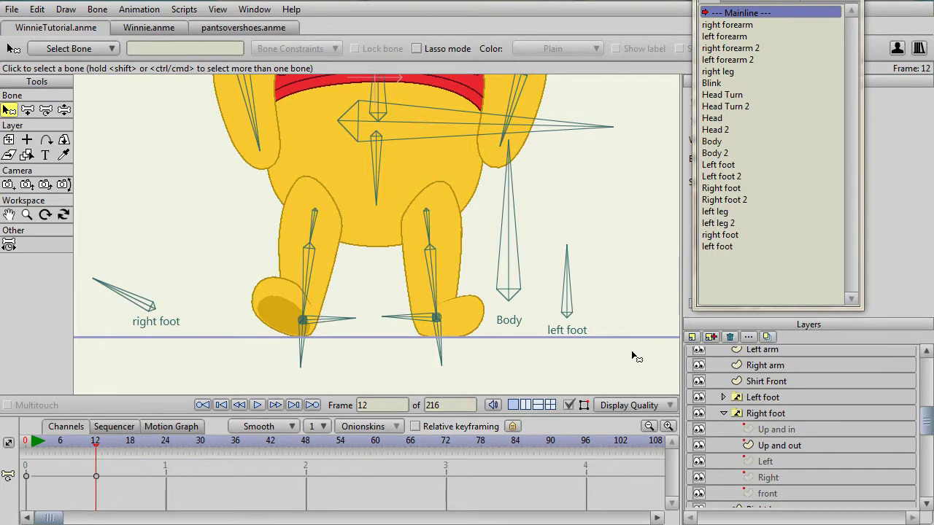
Step: Preview the Right foot poses (Up and in, Up and out, Left, Right, front), then select the Winnie bone layer
left_click(772, 415)
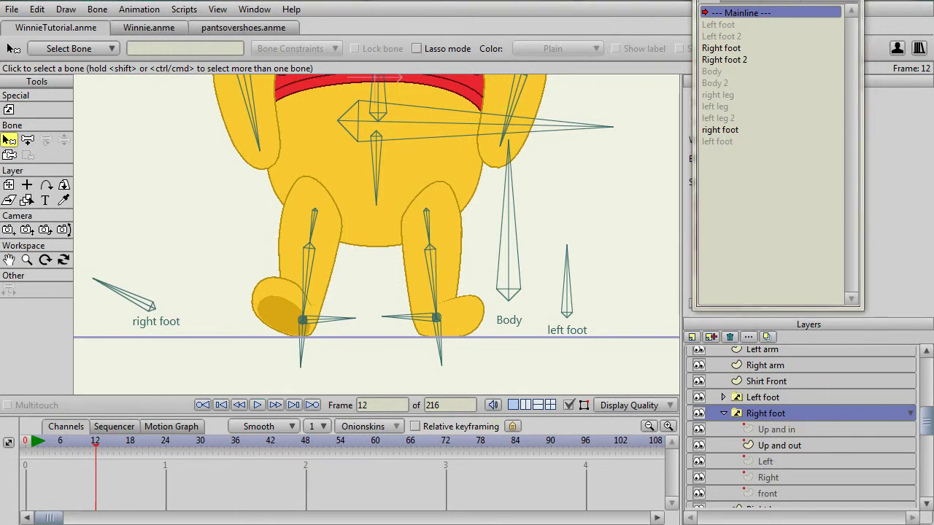
left_click(792, 430)
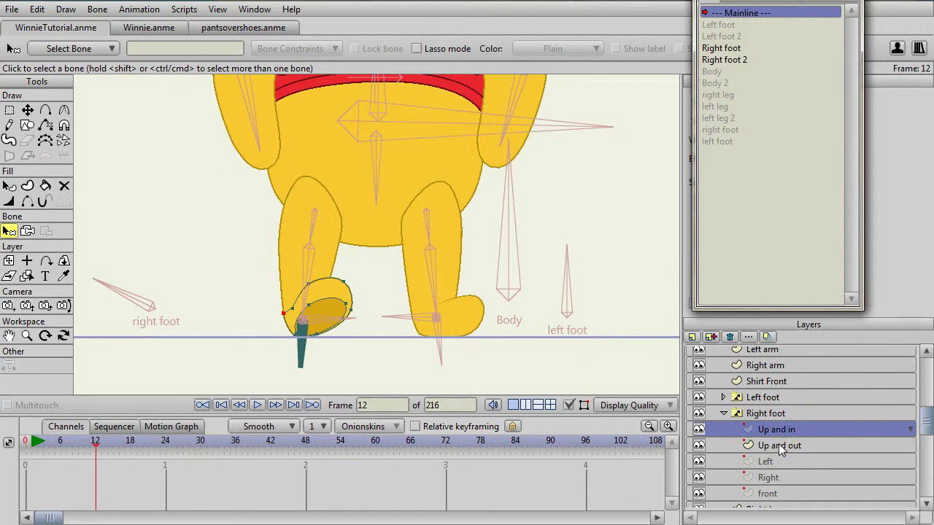
left_click(778, 445)
left_click(774, 464)
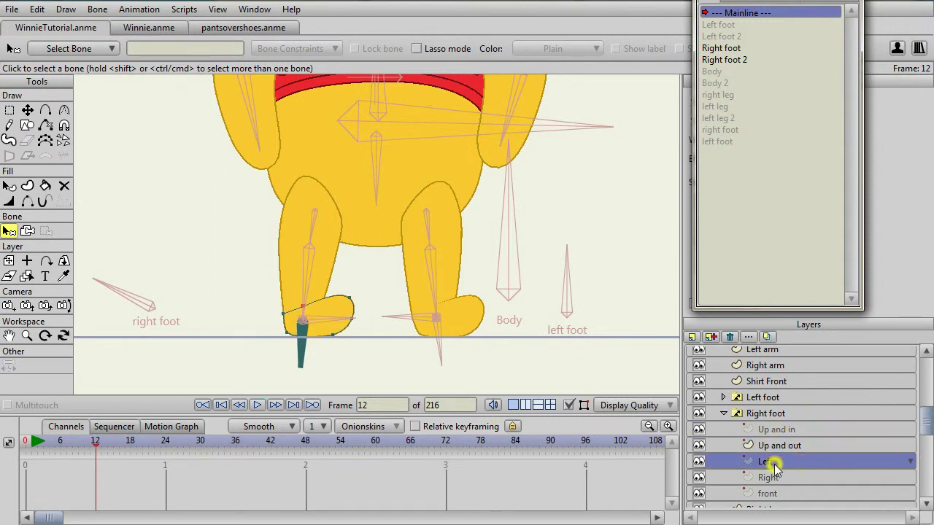
left_click(775, 476)
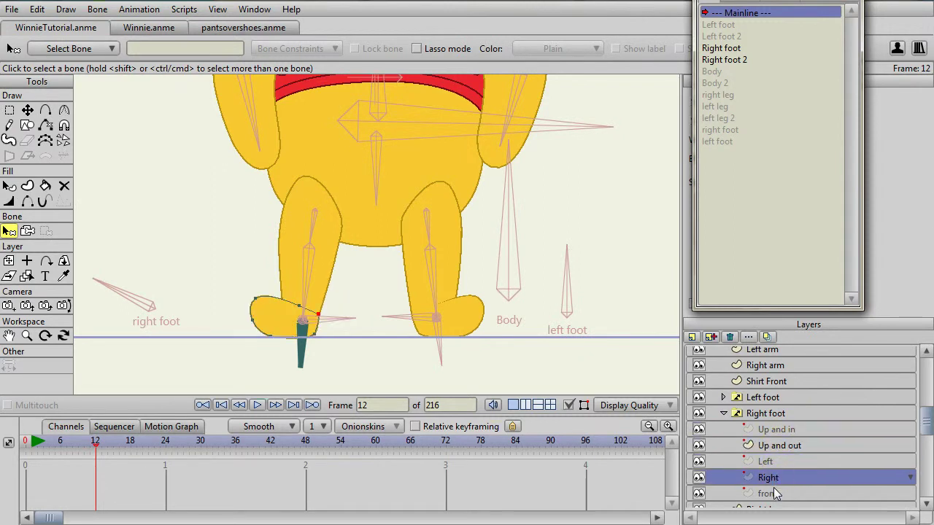
left_click(776, 492)
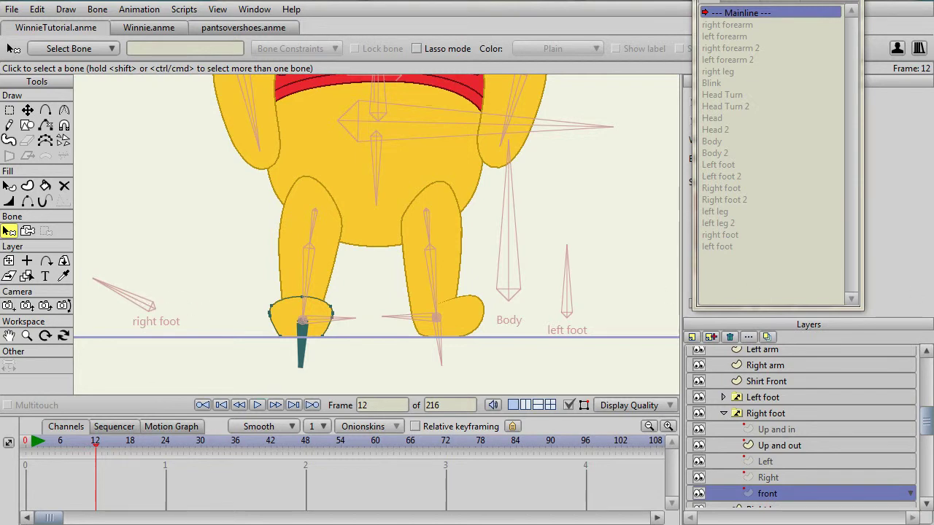
scroll(803, 423, "up", 2)
left_click(747, 402)
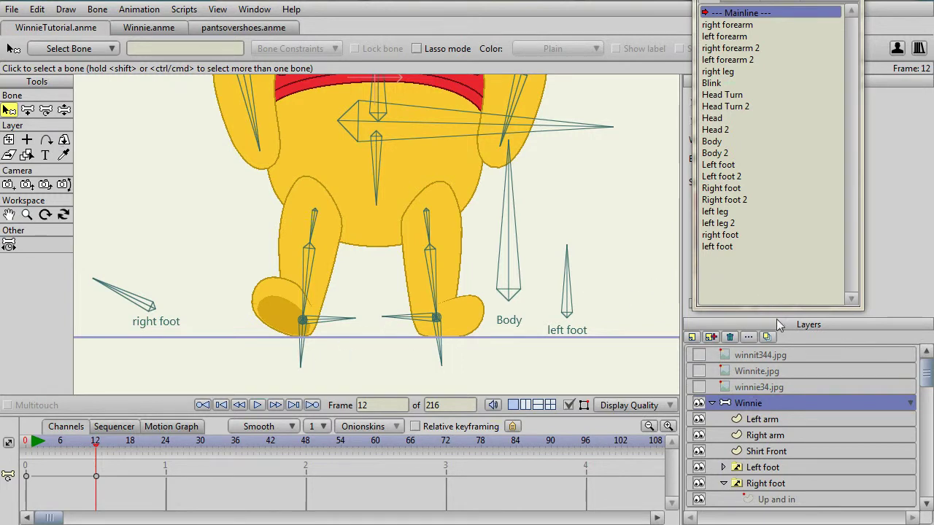
double_click(728, 232)
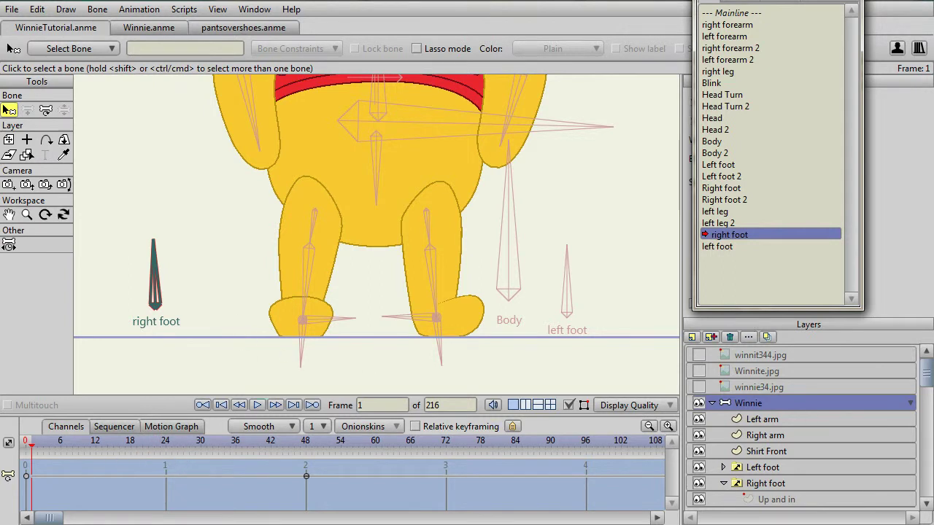
left_click(759, 484)
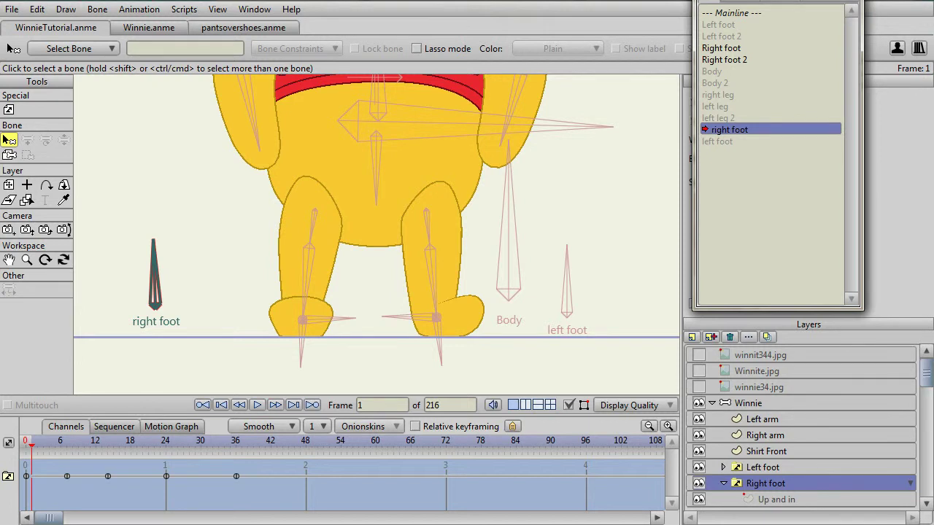
double_click(732, 12)
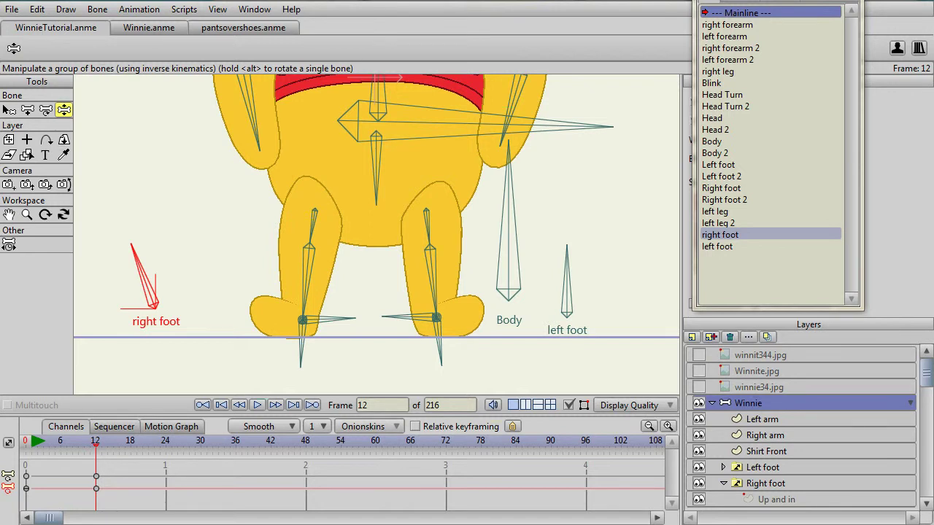
Step: Select the Right drawing in the Right foot switch and switch to the Bind Layer tool
left_click(768, 431)
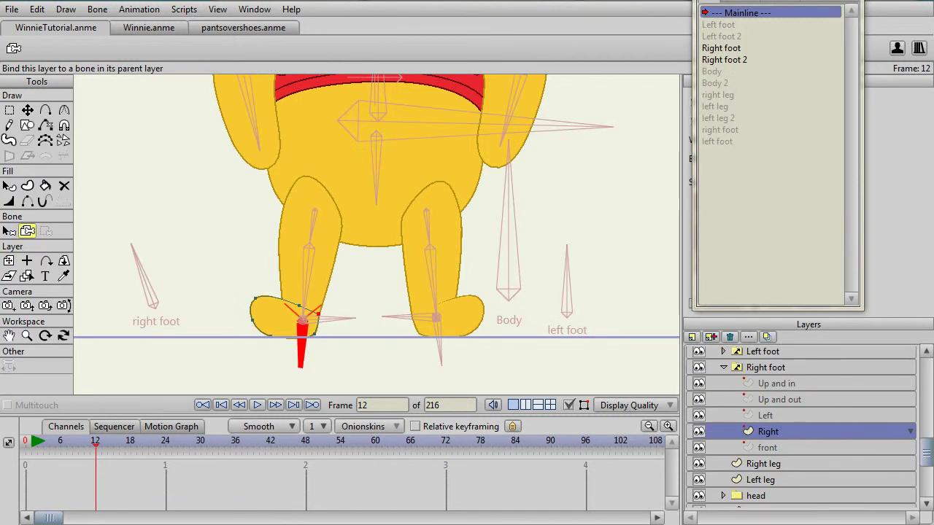
left_click(9, 231)
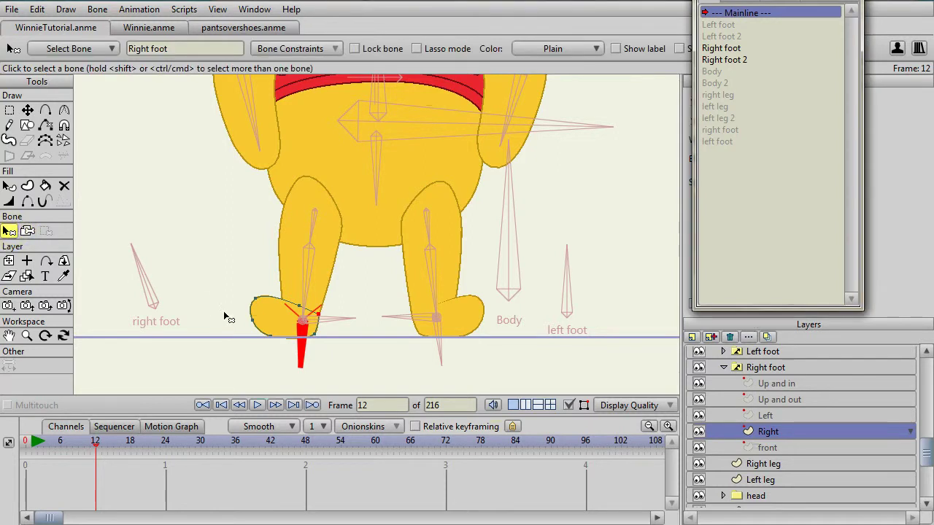
left_click(28, 231)
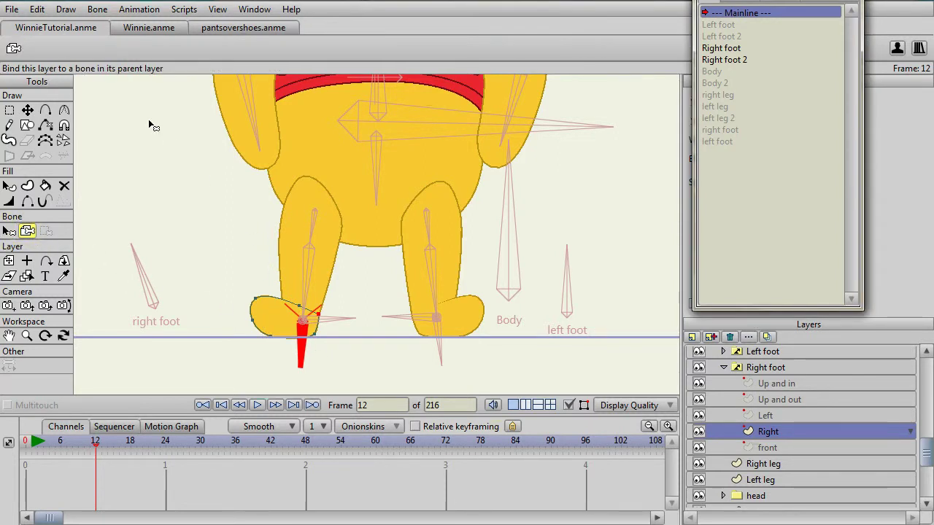
Step: Release the Right drawing's layer binding and bind the foot's outline points to the lower foot bone
left_click(98, 10)
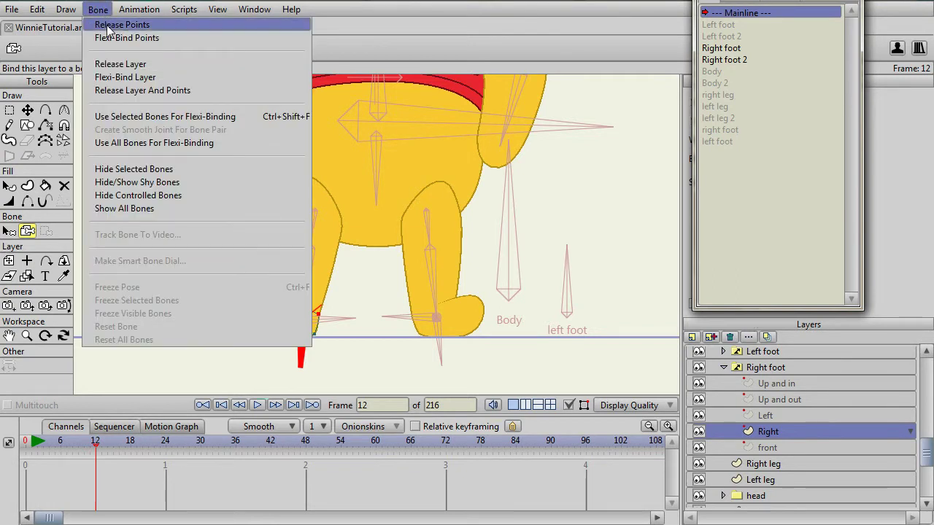
left_click(111, 64)
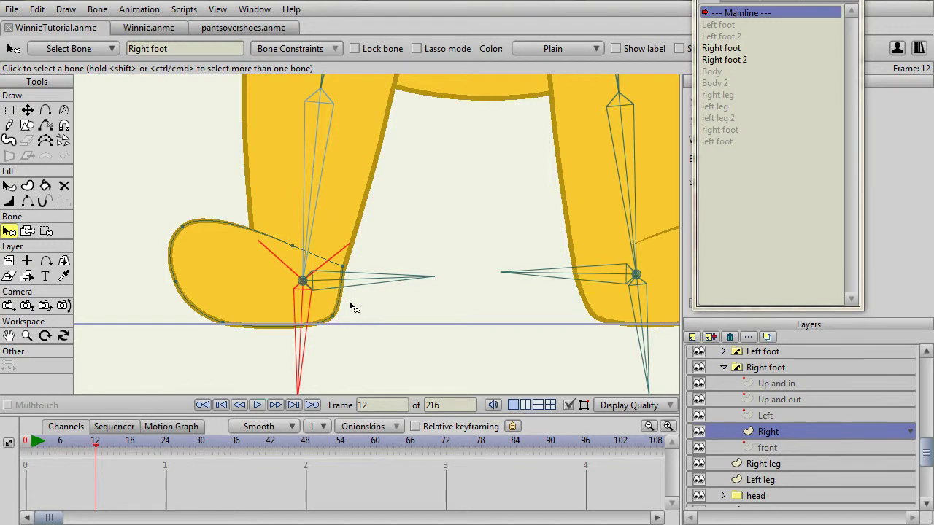
mouse_move(354, 308)
left_mouse_down()
mouse_move(285, 192)
mouse_move(167, 183)
left_mouse_up()
key("i")
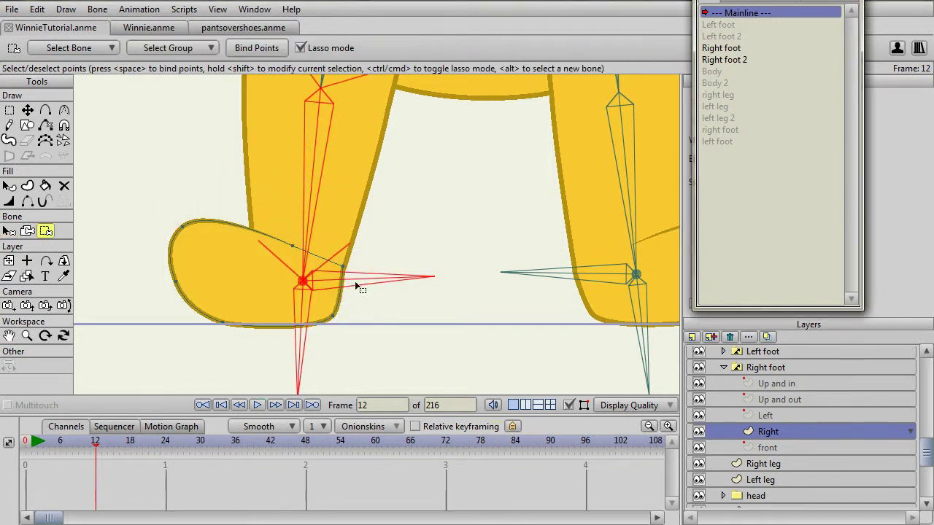
mouse_move(340, 307)
left_mouse_down()
mouse_move(282, 201)
mouse_move(241, 253)
left_mouse_up()
key("z")
left_click(304, 348)
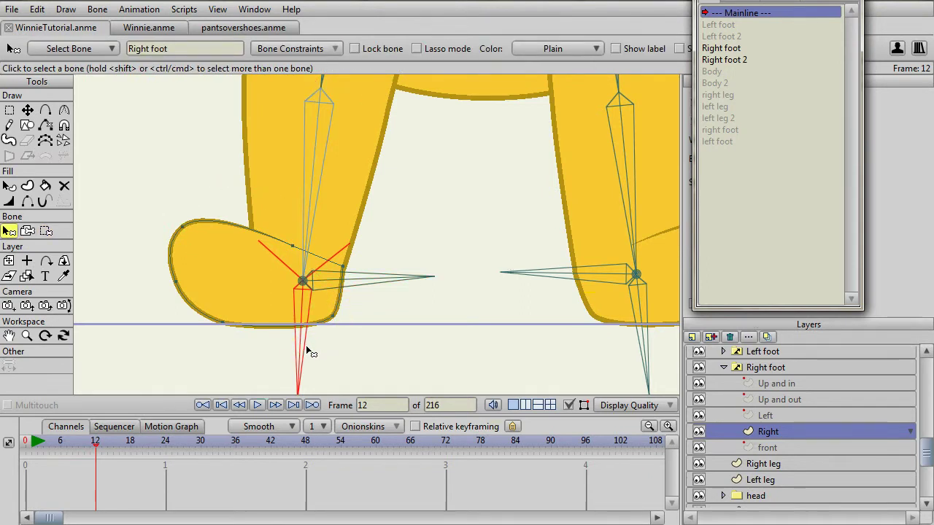
key("i")
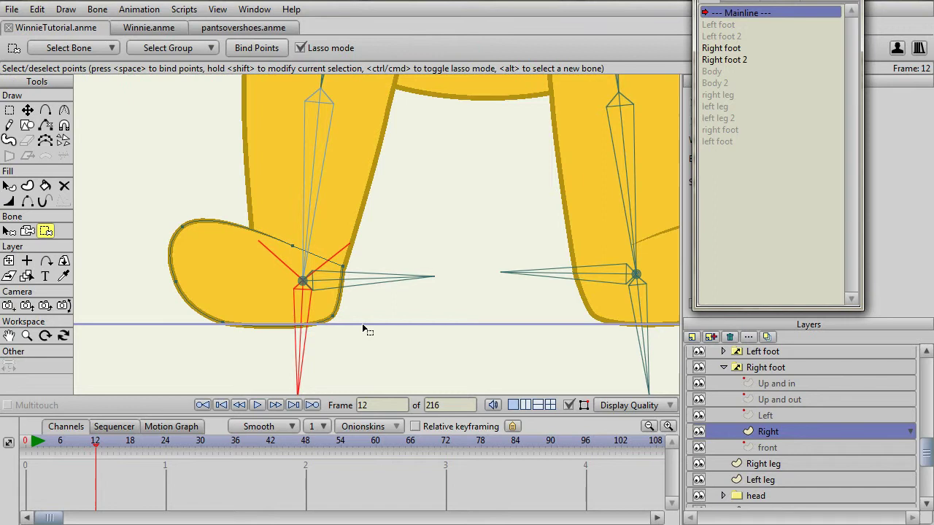
mouse_move(344, 307)
left_mouse_down()
mouse_move(218, 185)
mouse_move(223, 359)
mouse_move(340, 334)
mouse_move(347, 299)
left_mouse_up()
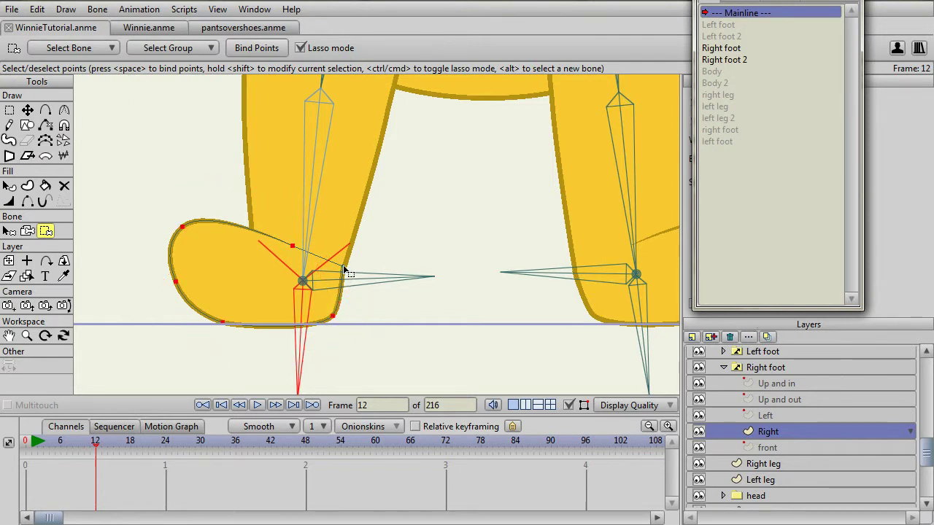
key("space")
left_click(258, 49)
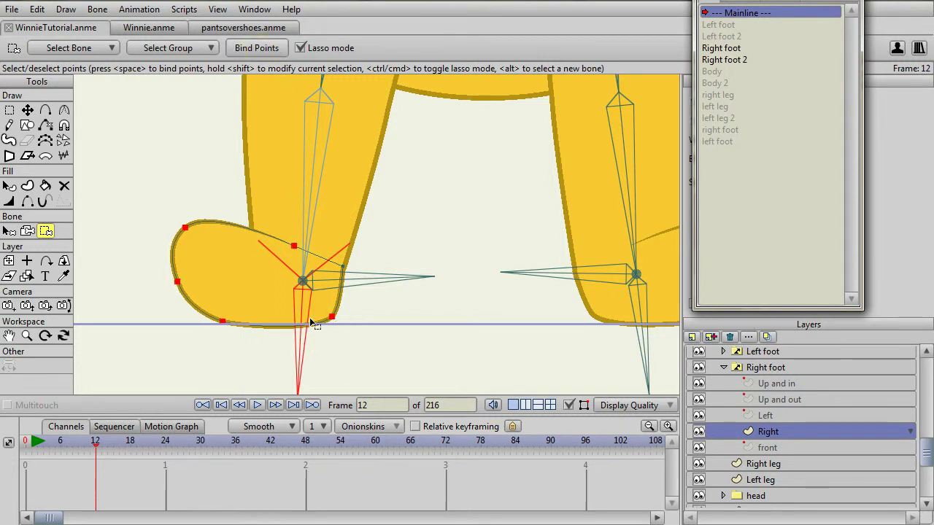
Step: Bind the outline point where foot meets leg to the right leg bone
key("b")
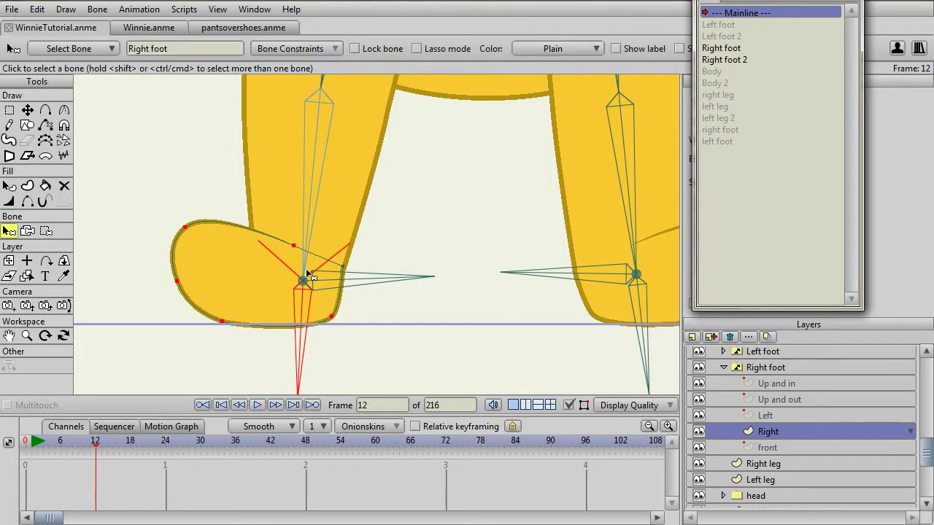
left_click(312, 184)
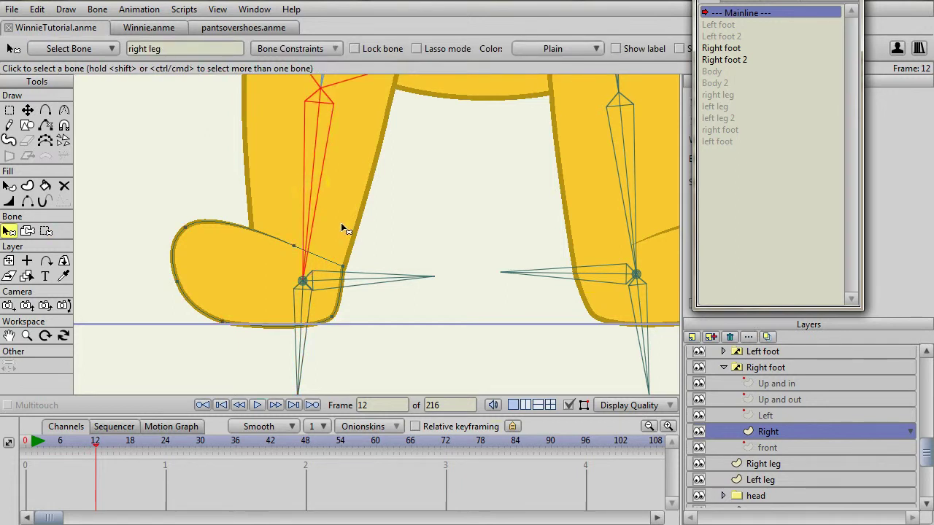
key("i")
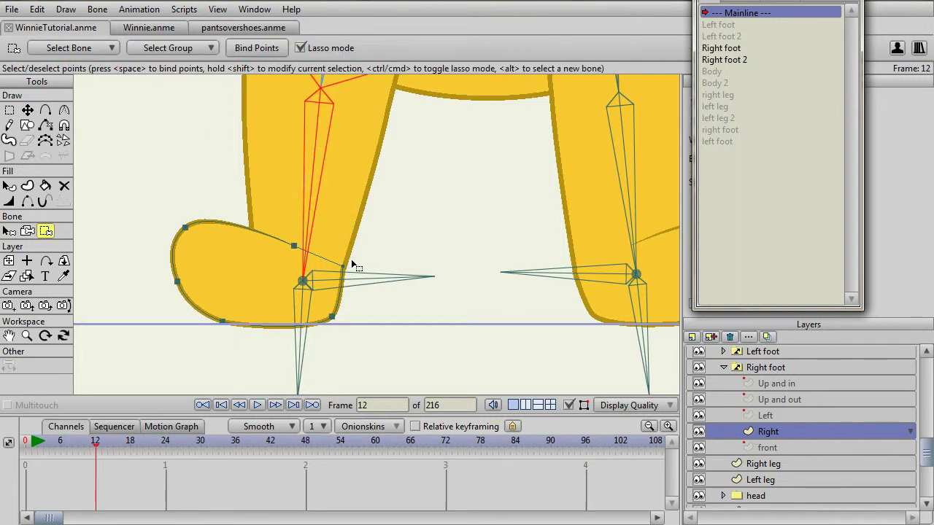
mouse_move(347, 251)
left_mouse_down()
mouse_move(334, 251)
mouse_move(365, 281)
mouse_move(349, 255)
left_mouse_up()
left_click(273, 50)
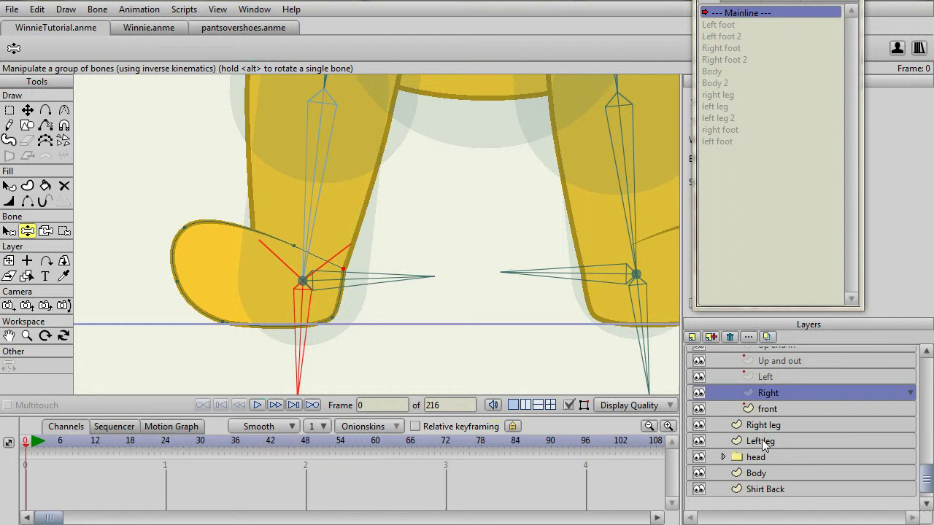
Step: On the Right leg layer, bind the leg's bottom outline points to the right leg bone
left_click(763, 428)
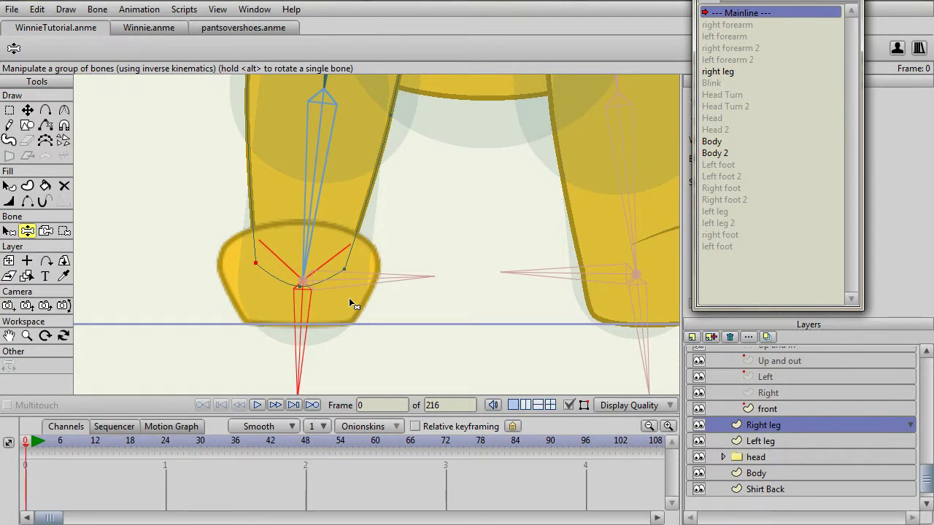
key("z")
left_click(317, 212)
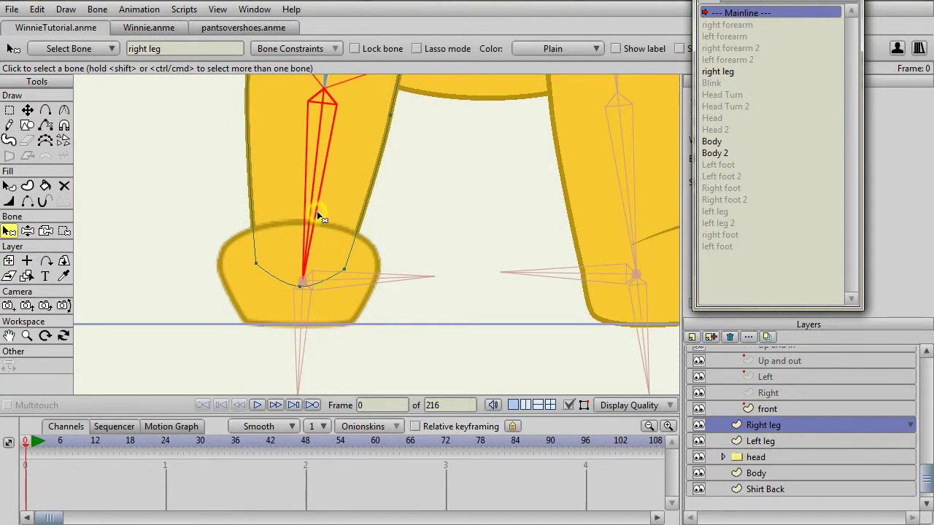
key("i")
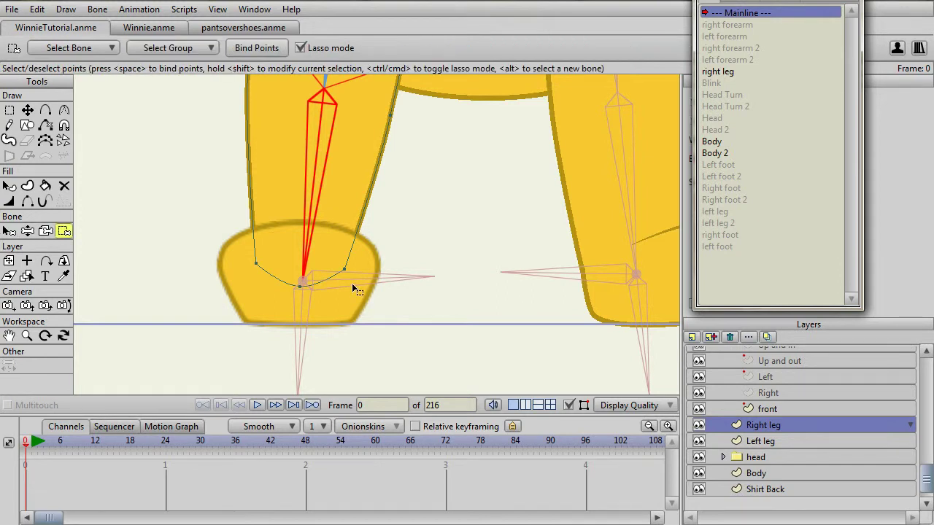
mouse_move(357, 267)
left_mouse_down()
mouse_move(255, 250)
mouse_move(249, 278)
mouse_move(285, 295)
mouse_move(322, 293)
mouse_move(359, 264)
left_mouse_up()
left_click(256, 50)
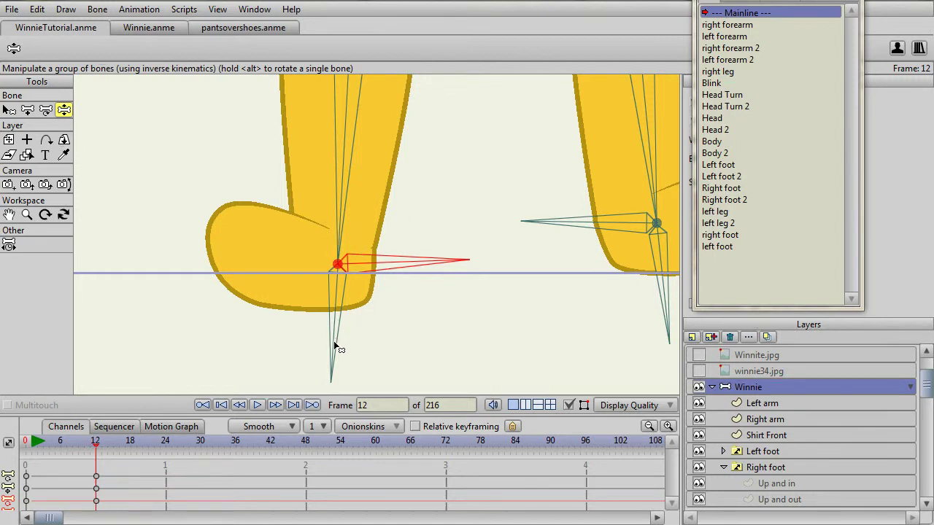
Step: Rotate the right foot bone toe-down, undo it, then drag the leg up and down to test the switch
left_click_drag(337, 337, 399, 272)
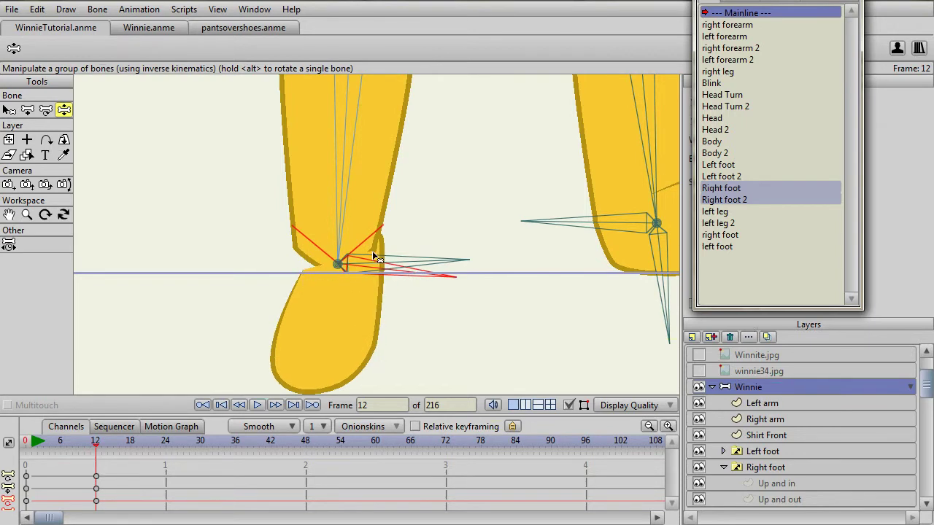
left_click_drag(427, 272, 347, 321)
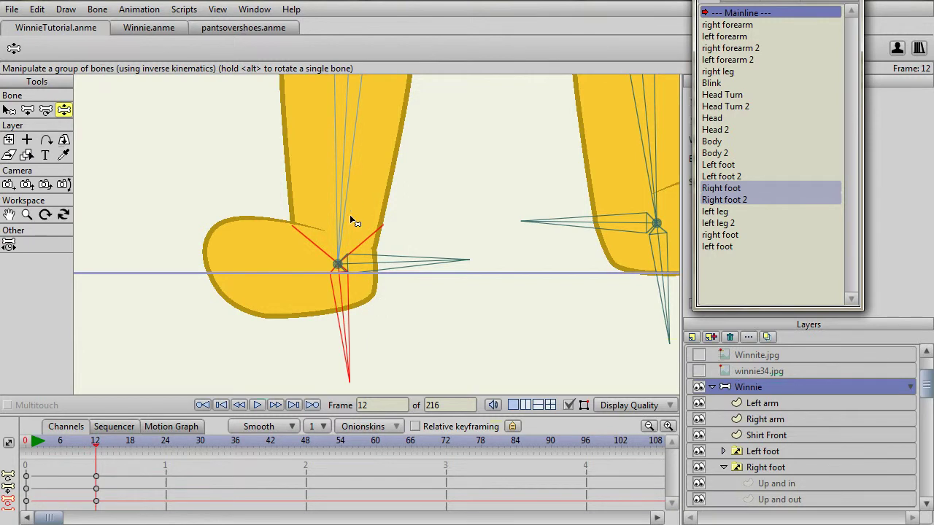
key("ctrl+z")
left_click_drag(379, 259, 380, 311)
left_click_drag(338, 249, 334, 333)
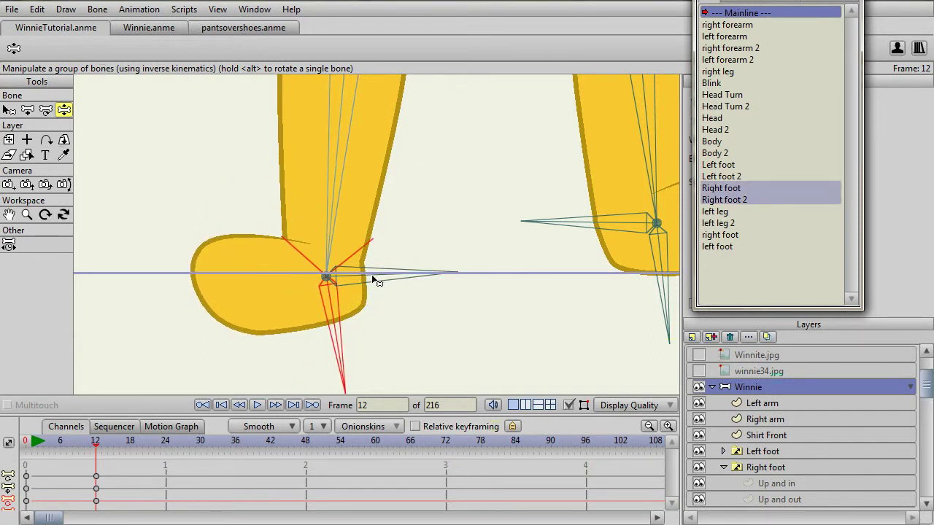
left_click_drag(373, 276, 388, 265)
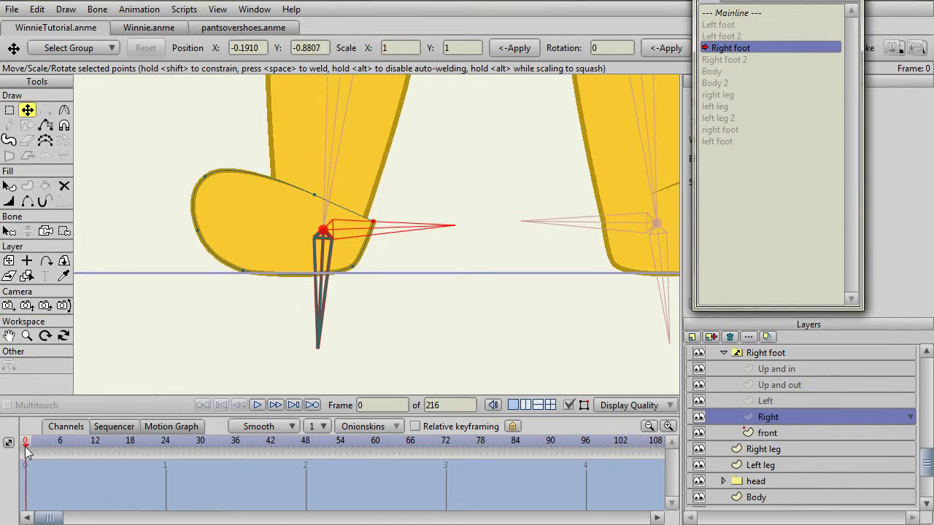
Step: Compare the foot between frames 0 and 1, then nudge the ankle point slightly left at frame 1
left_click(27, 450)
left_click(31, 450)
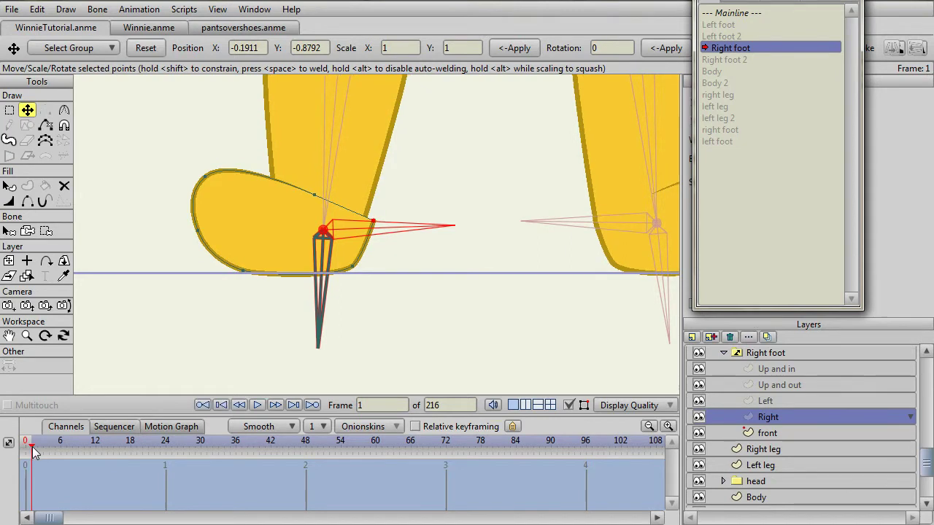
left_click(27, 450)
left_click(32, 450)
left_click(26, 450)
left_click(31, 450)
left_click(27, 450)
left_click(32, 451)
left_click(370, 223)
left_click_drag(372, 226, 367, 224)
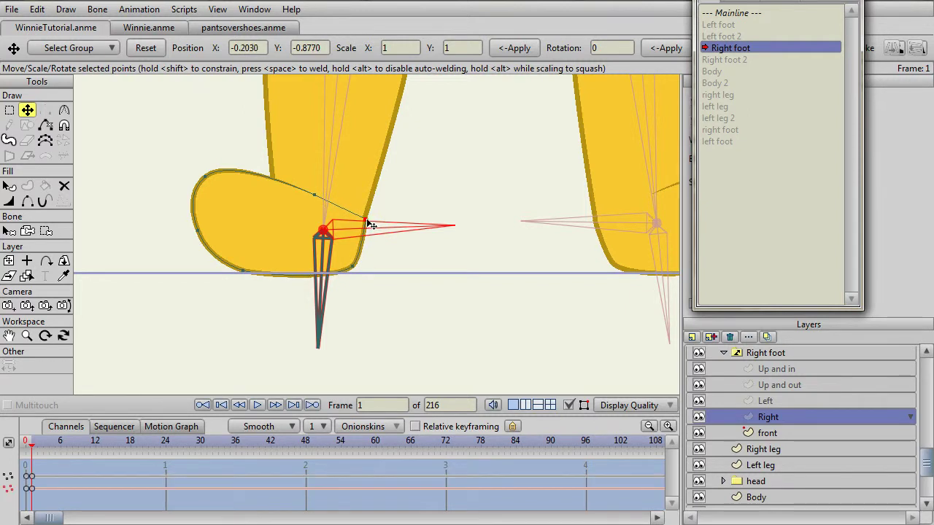
Step: Check the Right leg layer's left and right curve points, then reselect the Right foot drawing
left_click(769, 448)
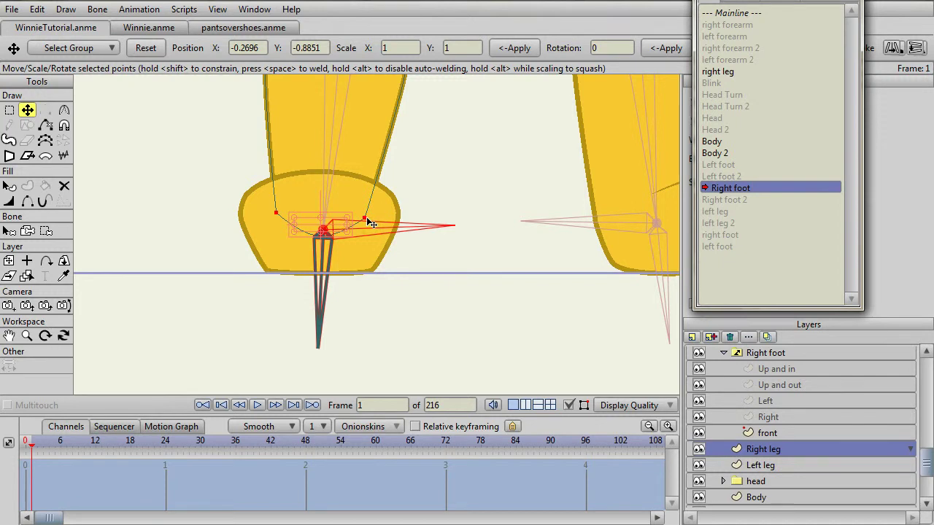
key("g")
left_click(416, 218)
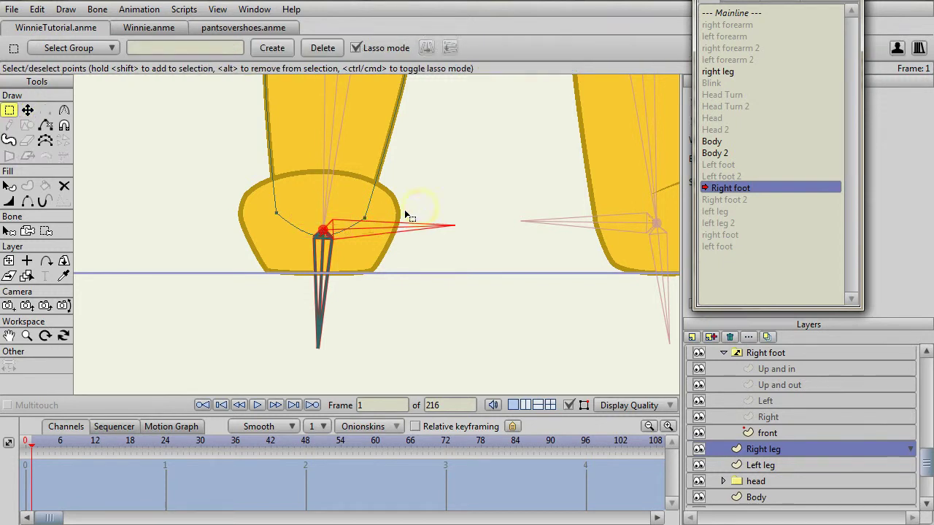
key("t")
left_click(365, 218)
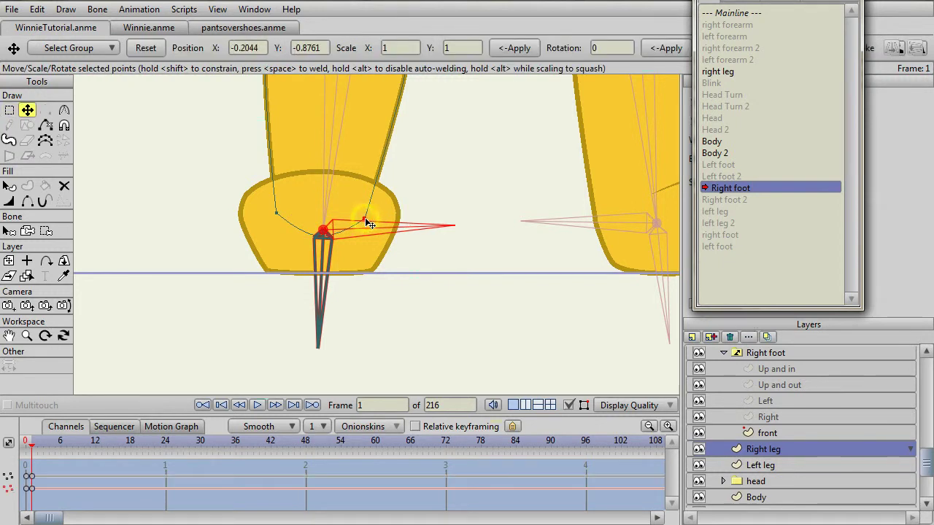
left_click(277, 213)
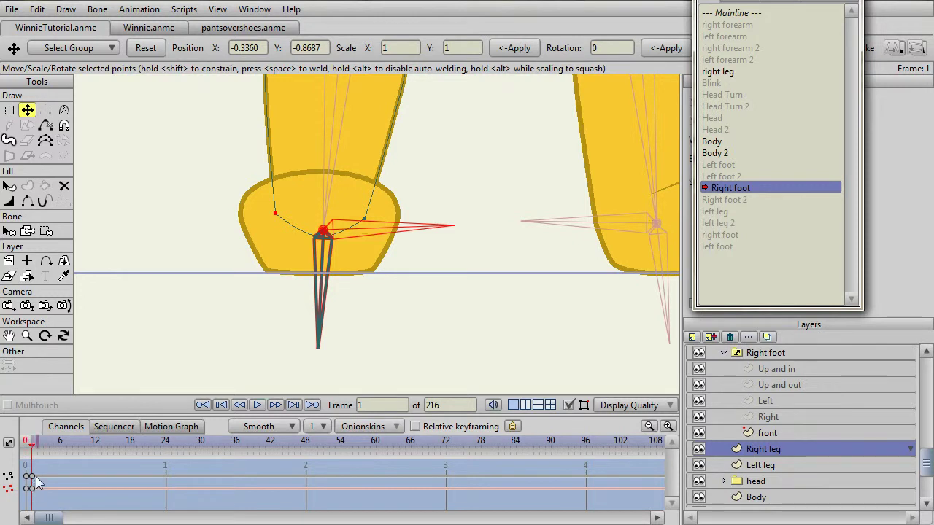
left_click(771, 418)
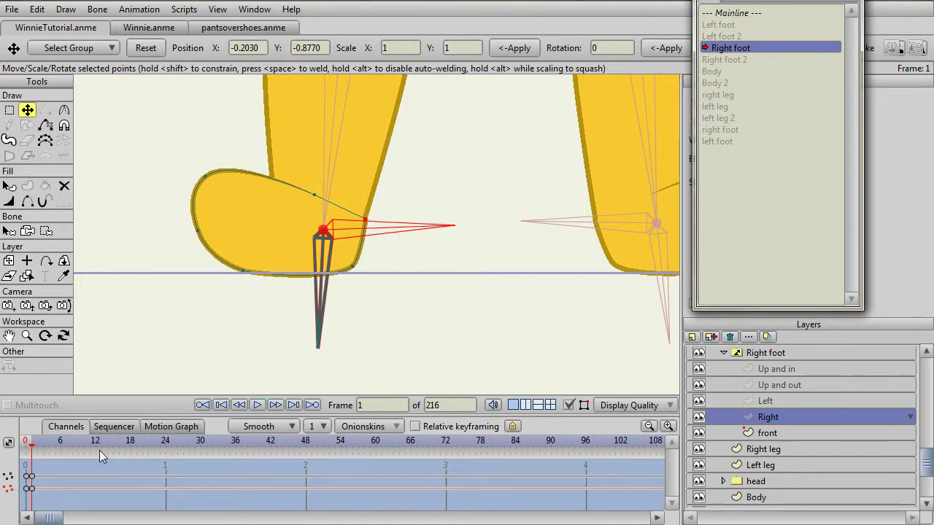
Step: At frame 70, move the foot's corner point and stray spike tip back onto the shoe outline
left_click_drag(34, 444, 443, 443)
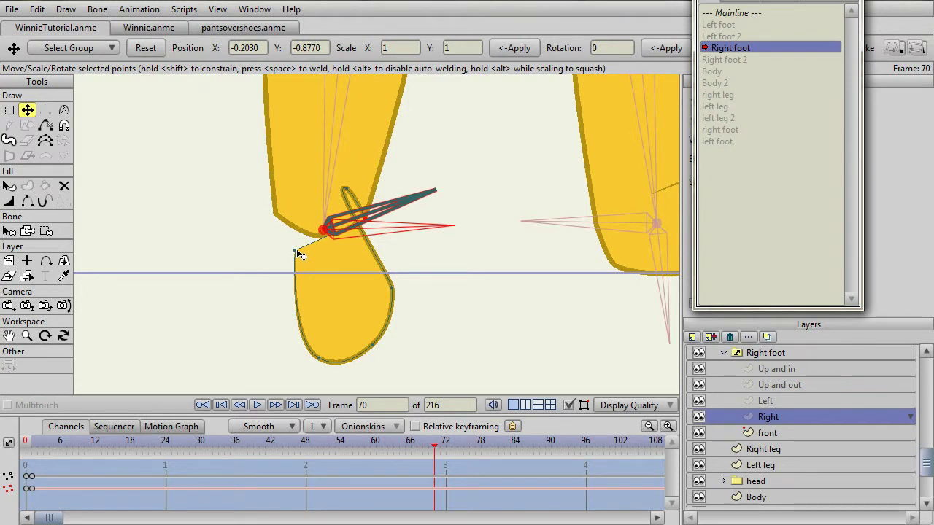
left_click_drag(296, 251, 278, 212)
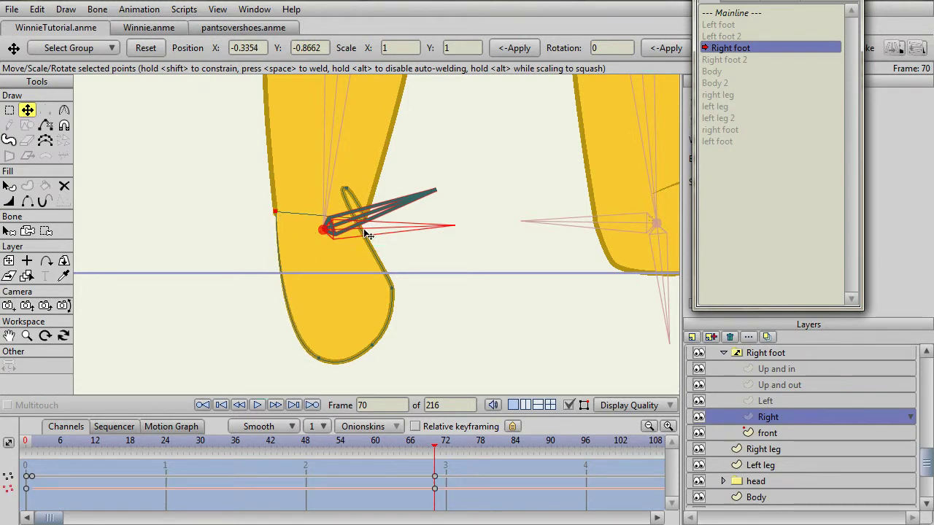
left_click_drag(351, 194, 379, 246)
Step: At frame 50, reposition the distorted foot point onto the outline, then review earlier frames
left_click_drag(433, 444, 317, 453)
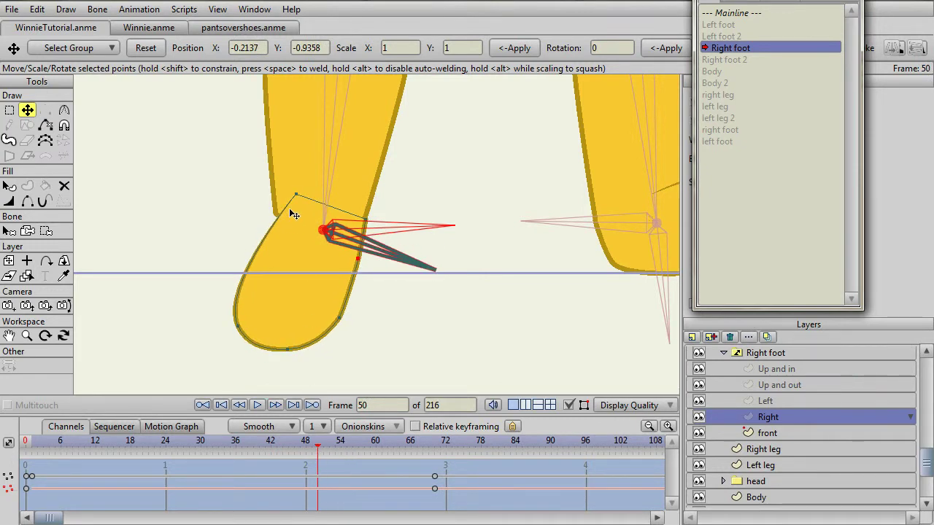
left_click_drag(292, 200, 283, 187)
left_click_drag(320, 452, 40, 455)
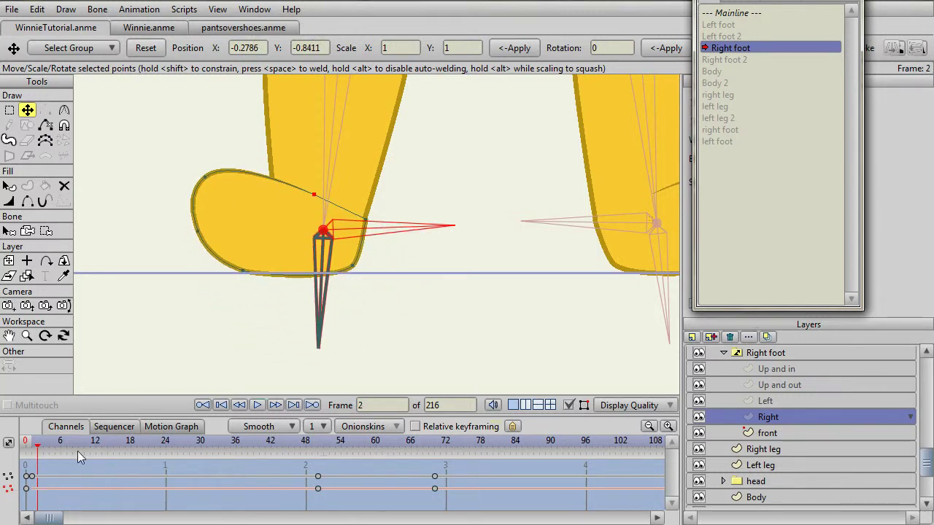
Step: Nudge the ankle point with Right foot 2 selected, then key it at frame 0 under the right leg bone
left_click(742, 60)
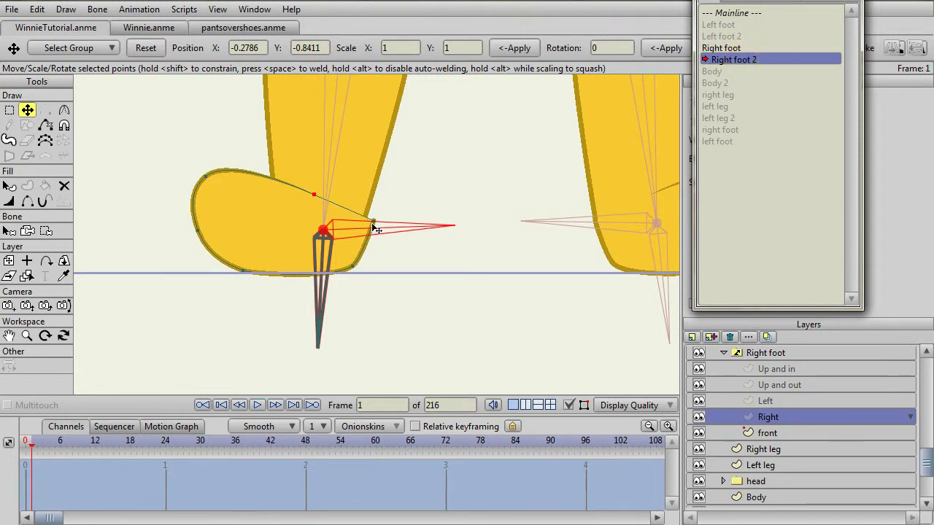
left_click_drag(372, 223, 358, 224)
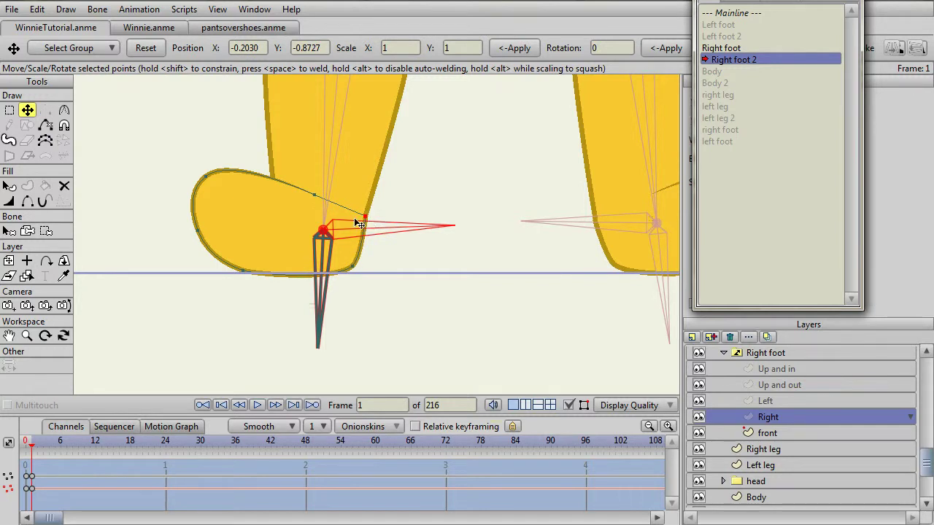
left_click(726, 96)
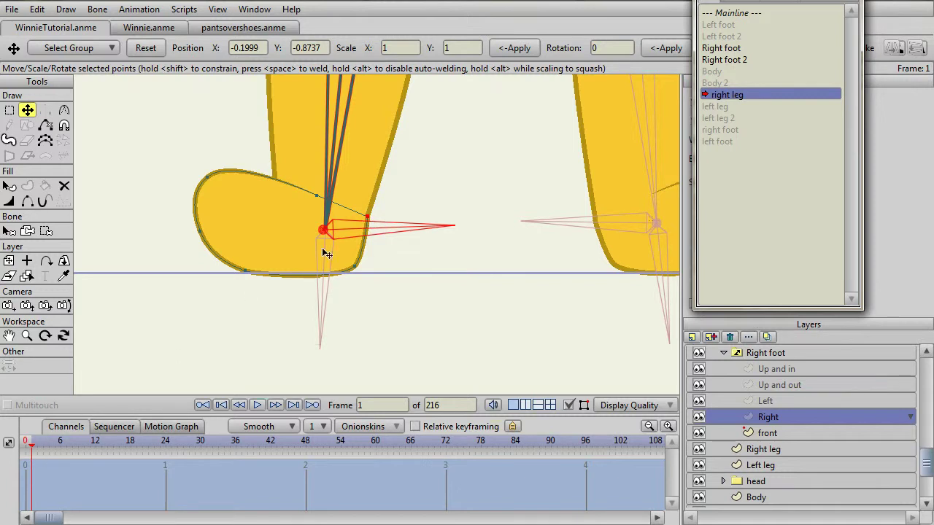
left_click(370, 222)
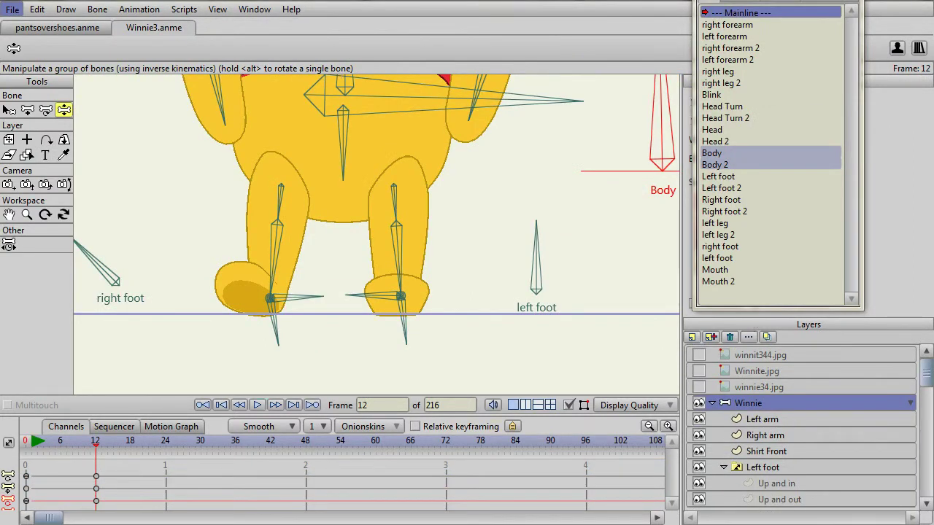
Step: Rotate Winnie's Body bone and swing the right leg and foot to test the rig
left_click_drag(662, 101, 588, 84)
left_click_drag(293, 304, 254, 304)
left_click_drag(297, 271, 294, 332)
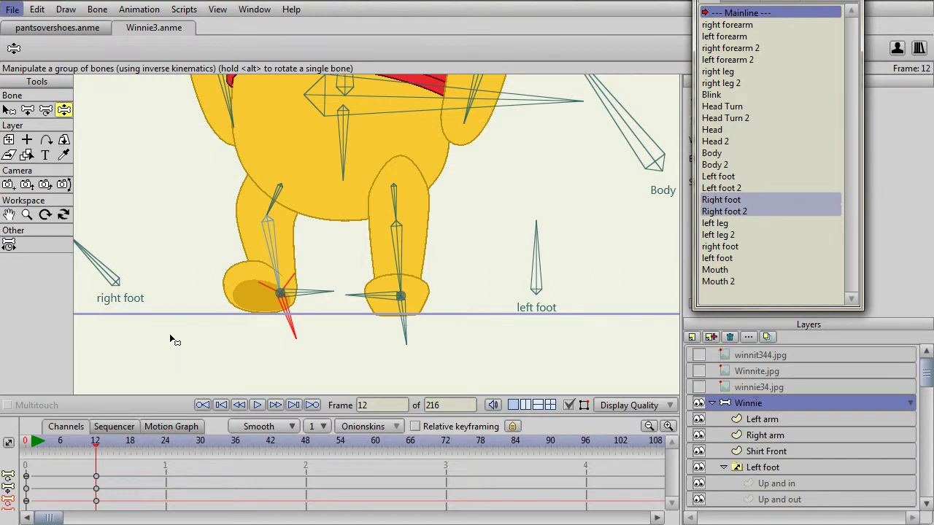
Step: Level the right foot target bone and push the foot lower to check the squash alignment
left_click(102, 271)
left_click_drag(101, 272, 89, 289)
left_click_drag(308, 294, 269, 325)
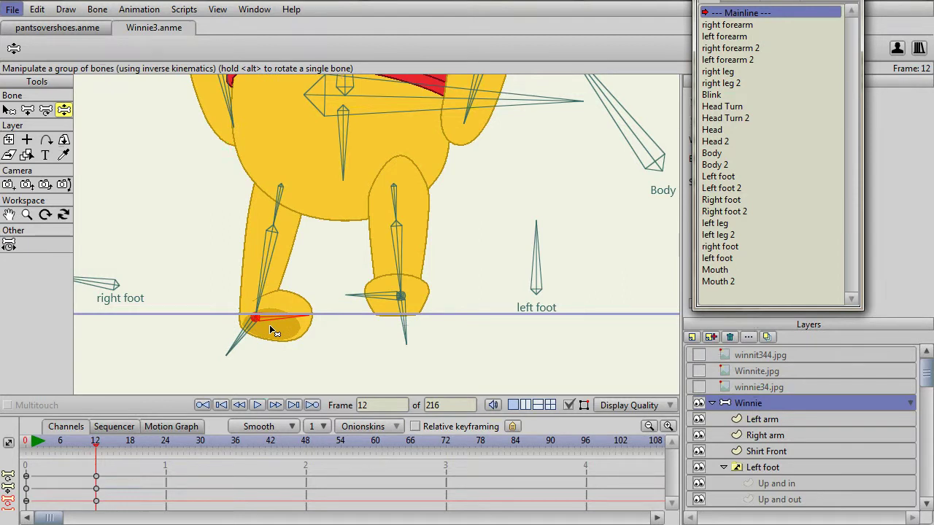